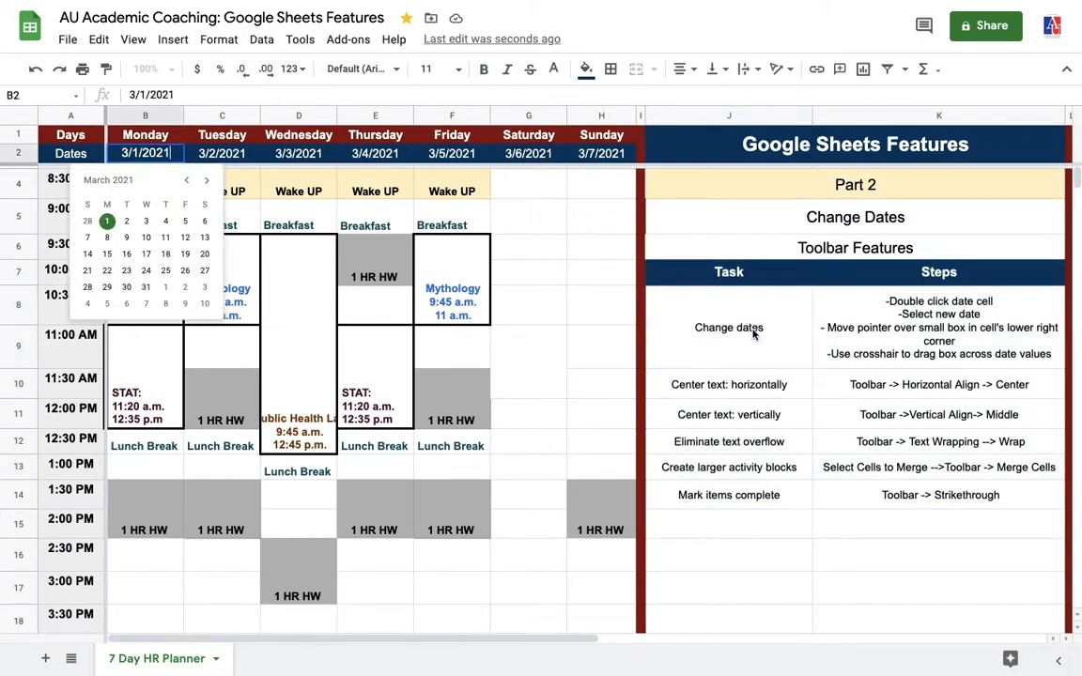
# Set Monday's date to 3/8/2021 and fill the dates across to Sunday, 3/14/2021
pyautogui.click(753, 334)
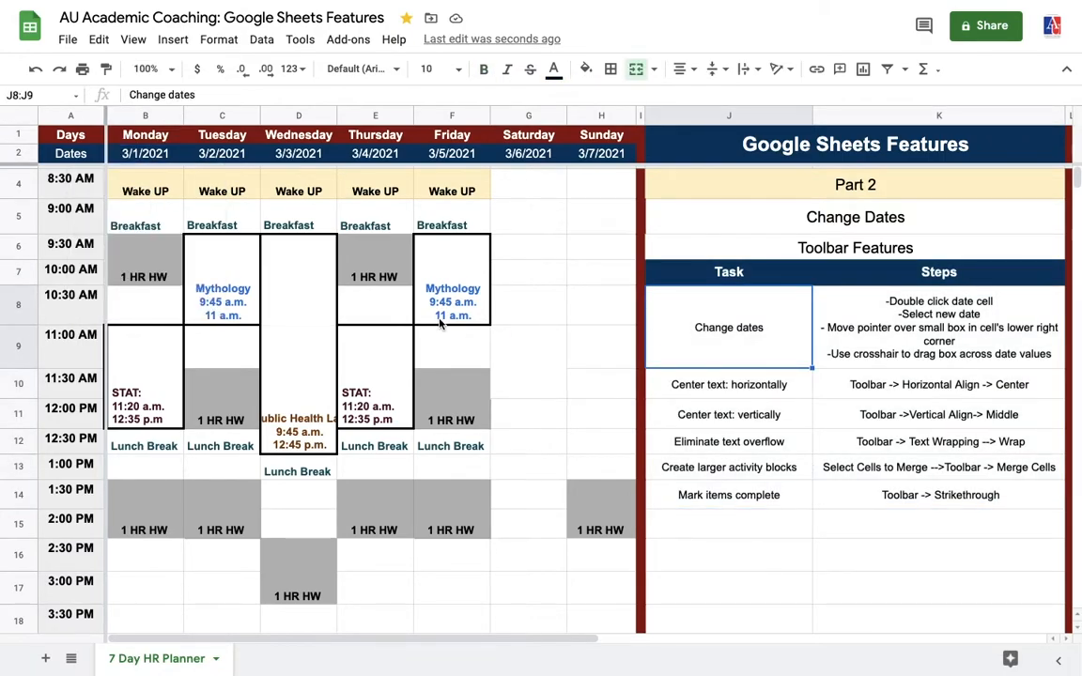
pyautogui.doubleClick(144, 155)
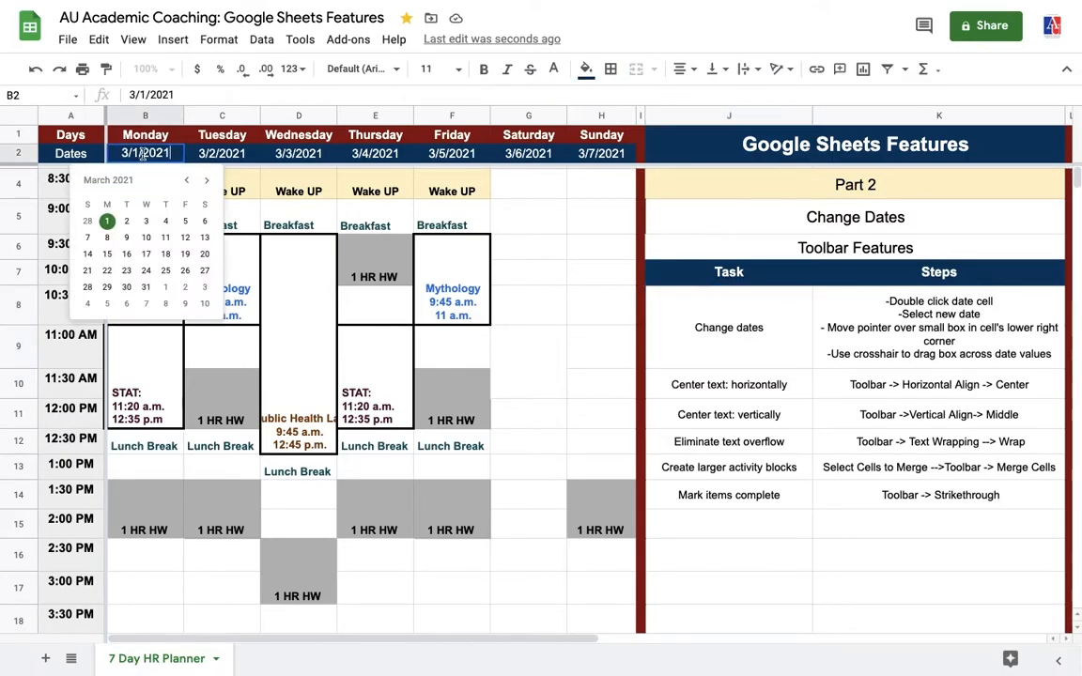
pyautogui.click(107, 237)
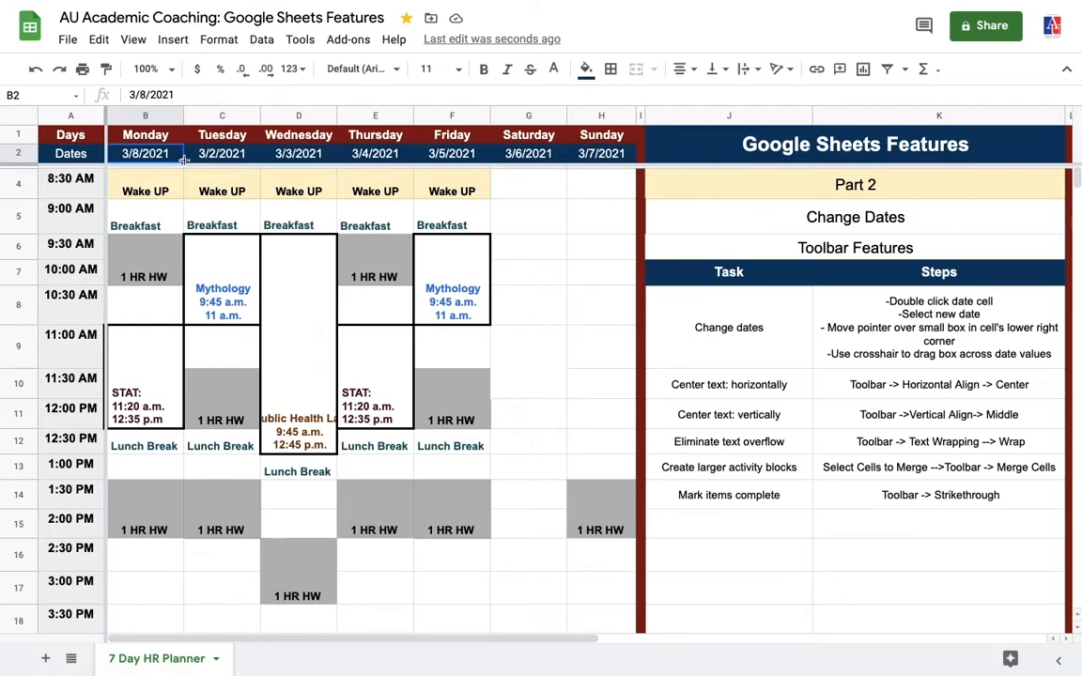
pyautogui.moveTo(185, 159); pyautogui.dragTo(587, 152)
pyautogui.click(570, 193)
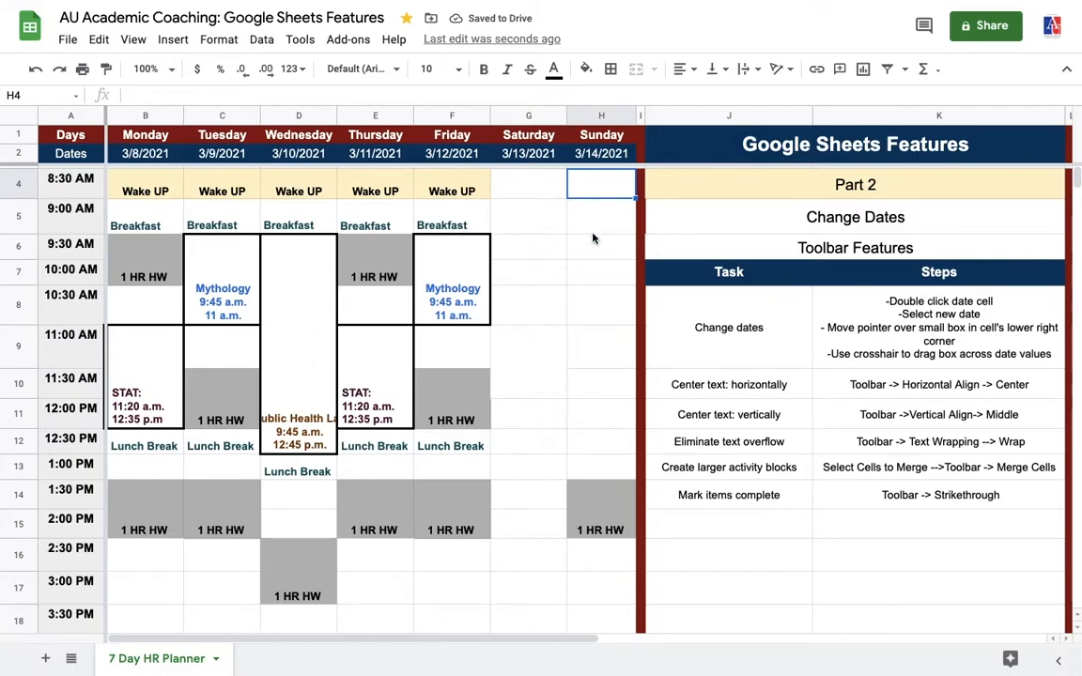
# Review the centering tasks and click through the planner's Breakfast, Mythology and 1 HR HW blocks
pyautogui.click(700, 396)
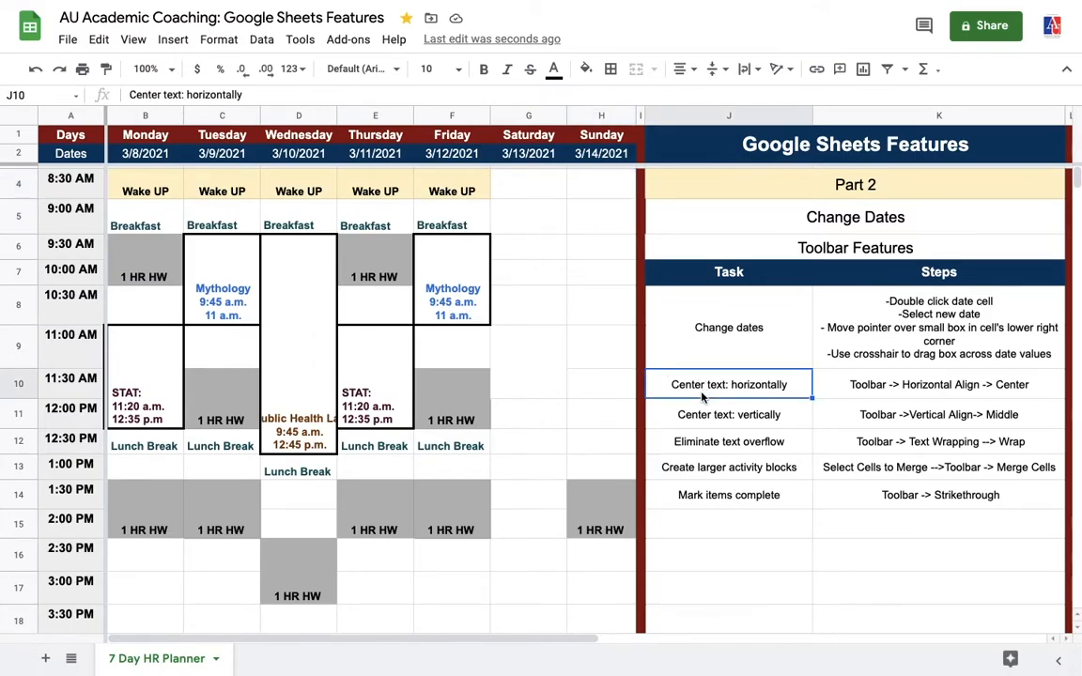
pyautogui.click(699, 427)
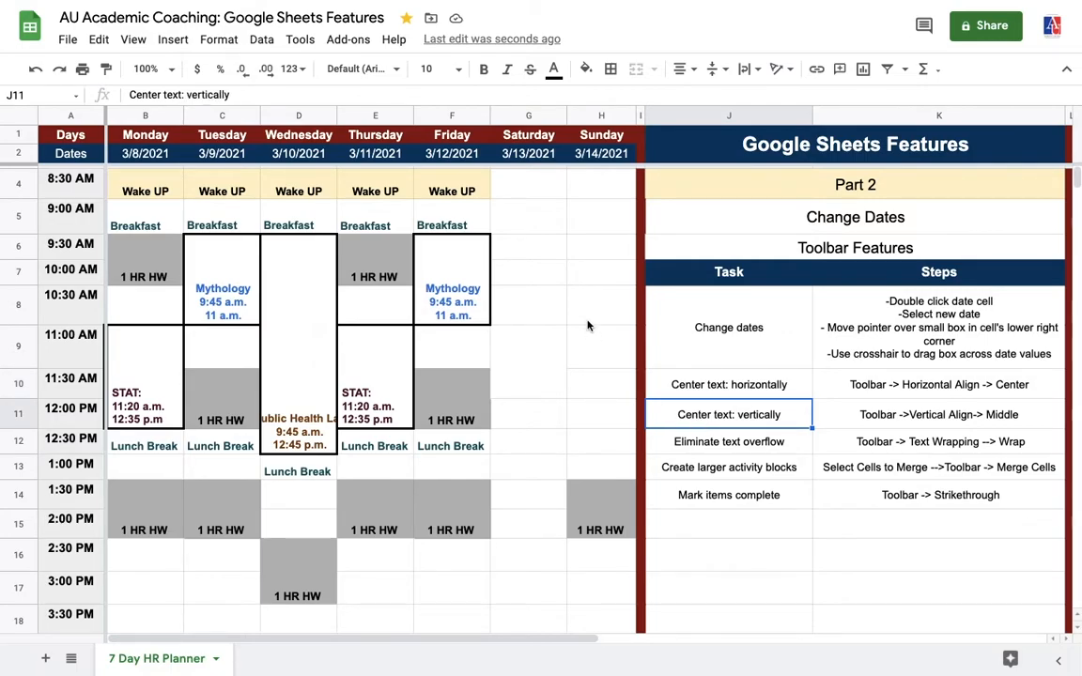
pyautogui.click(133, 227)
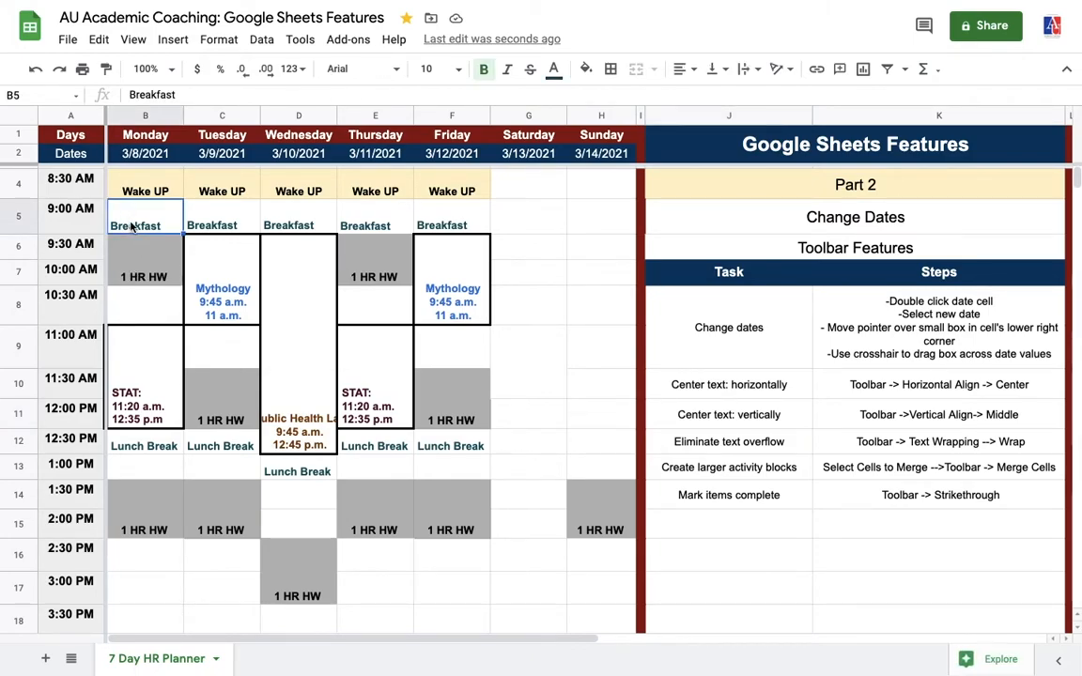
pyautogui.click(214, 409)
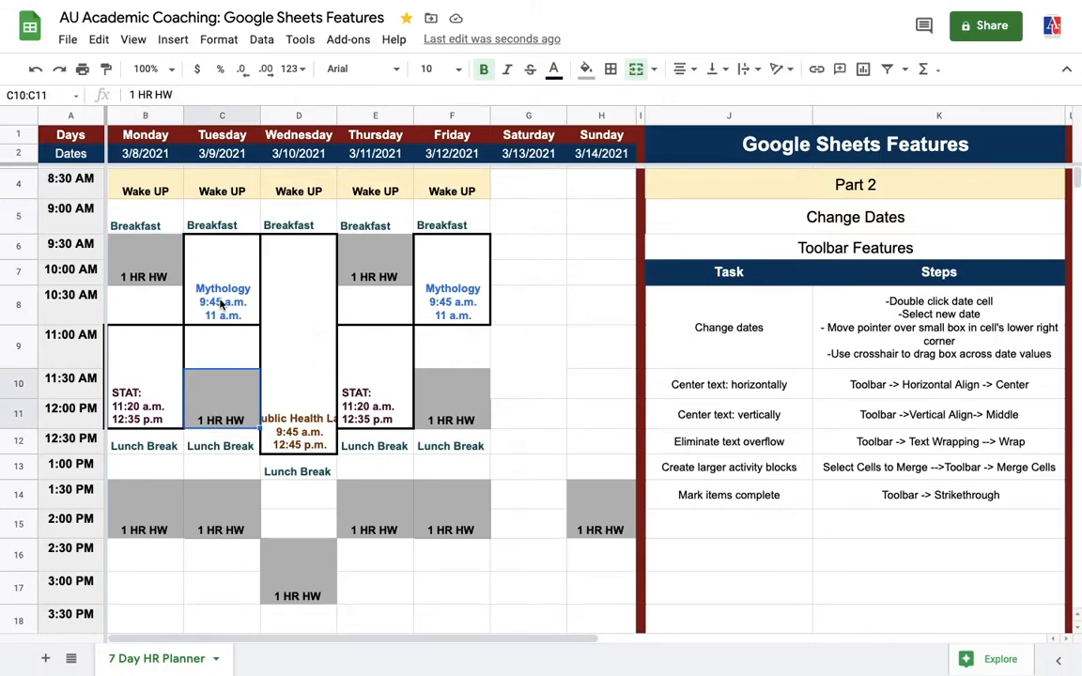
pyautogui.click(201, 277)
pyautogui.click(464, 304)
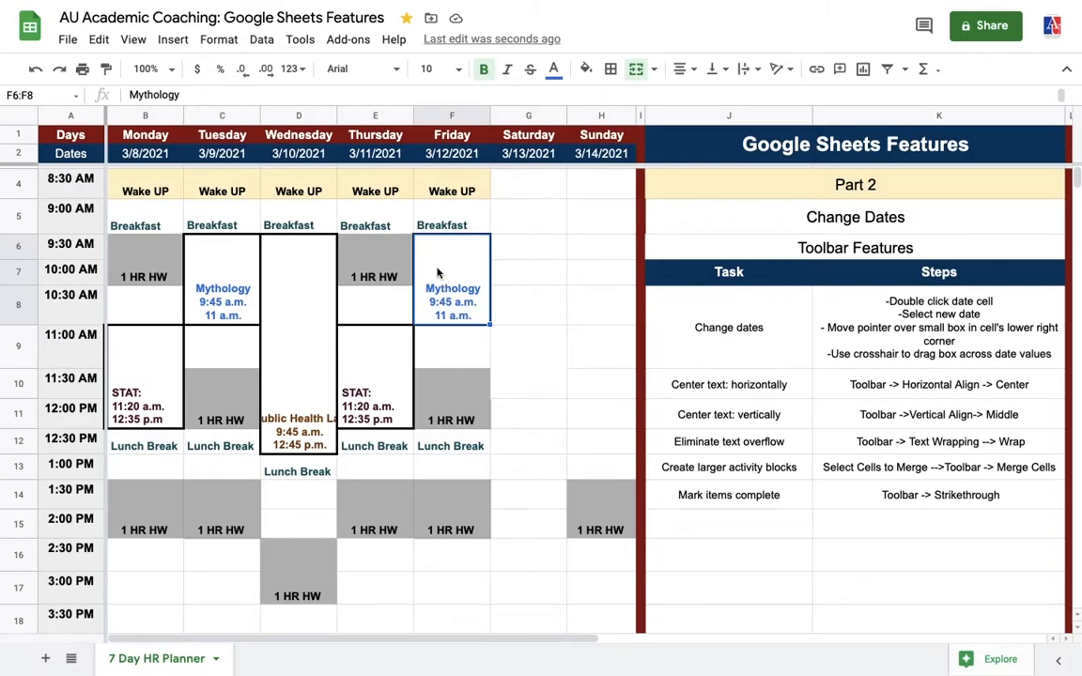
pyautogui.click(201, 281)
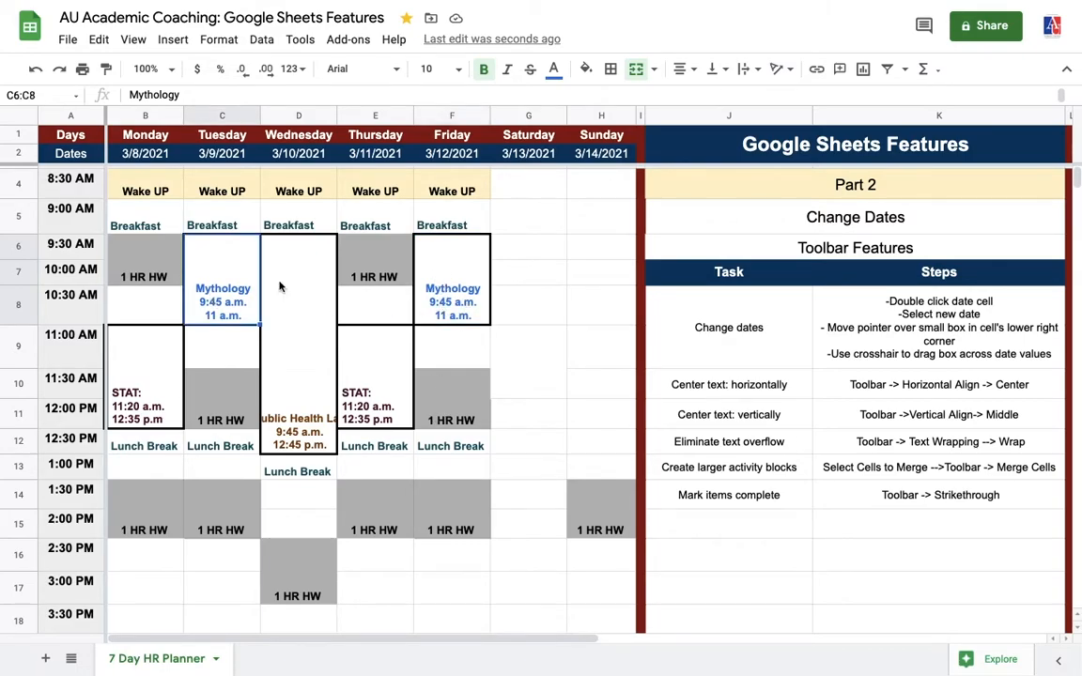
pyautogui.click(376, 280)
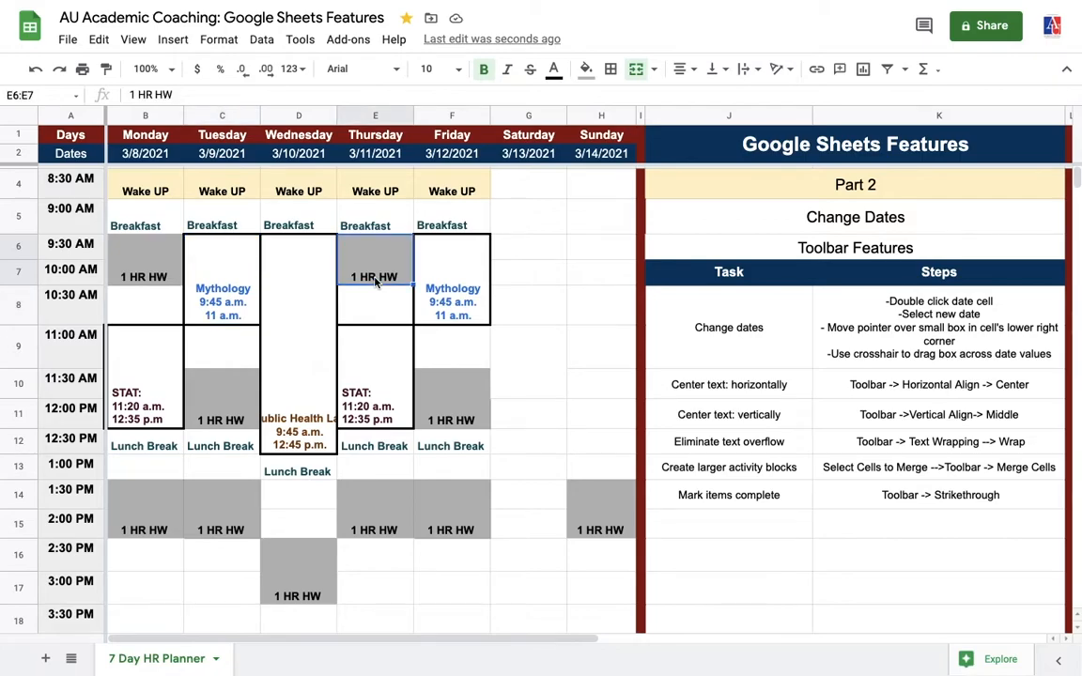
pyautogui.click(447, 283)
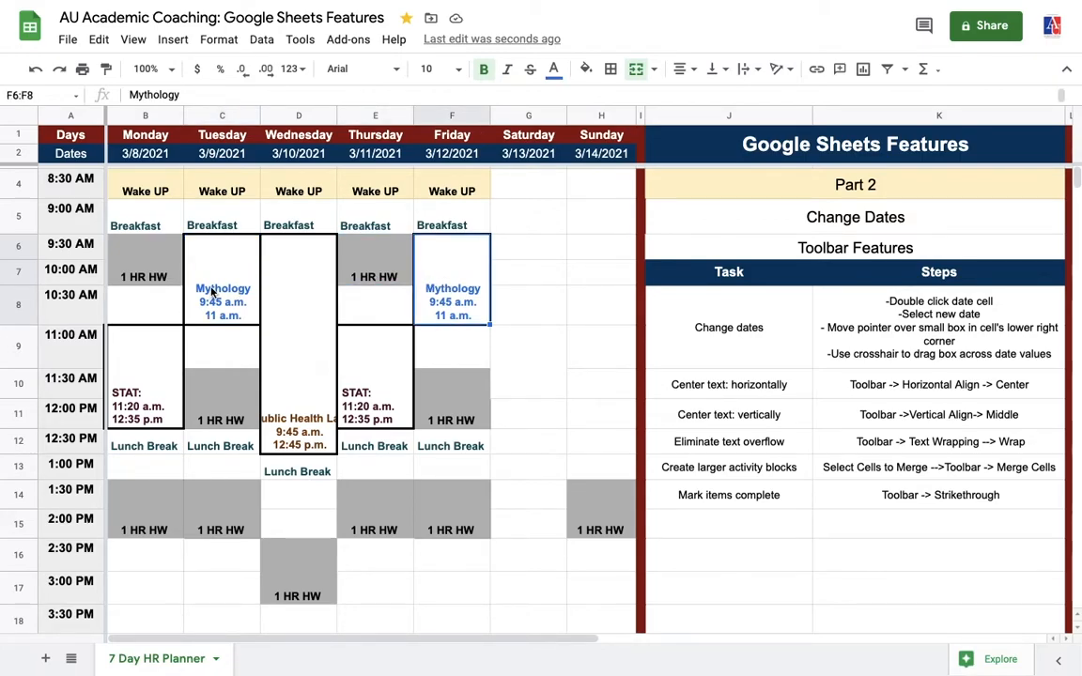
# Center Tuesday's Mythology block horizontally and vertically
pyautogui.click(213, 292)
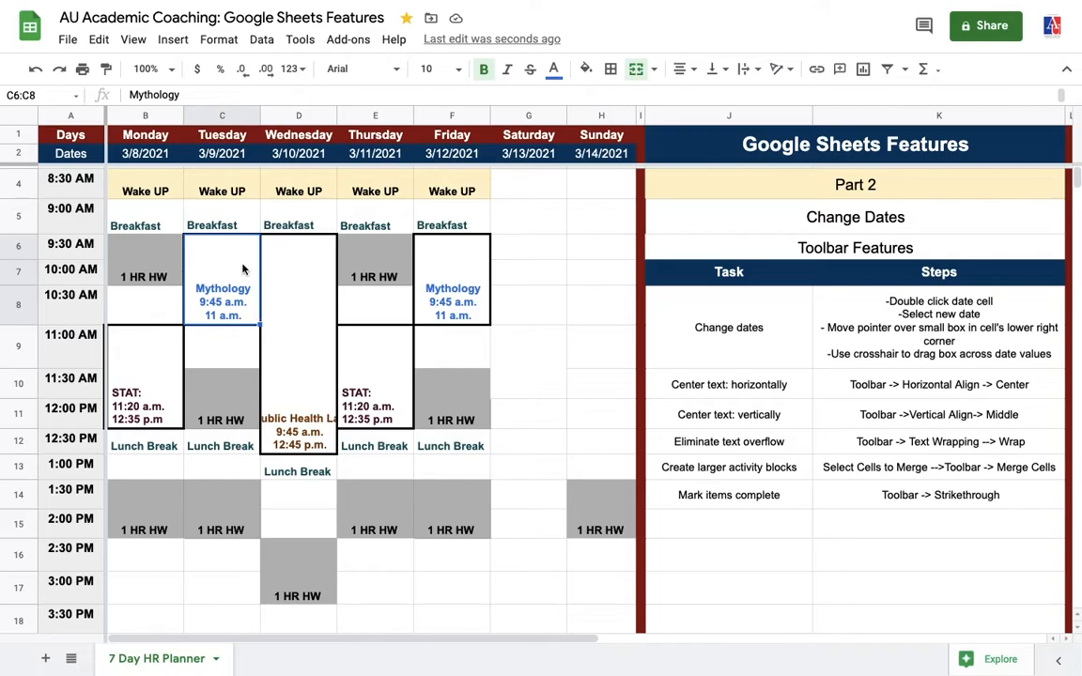
pyautogui.click(692, 73)
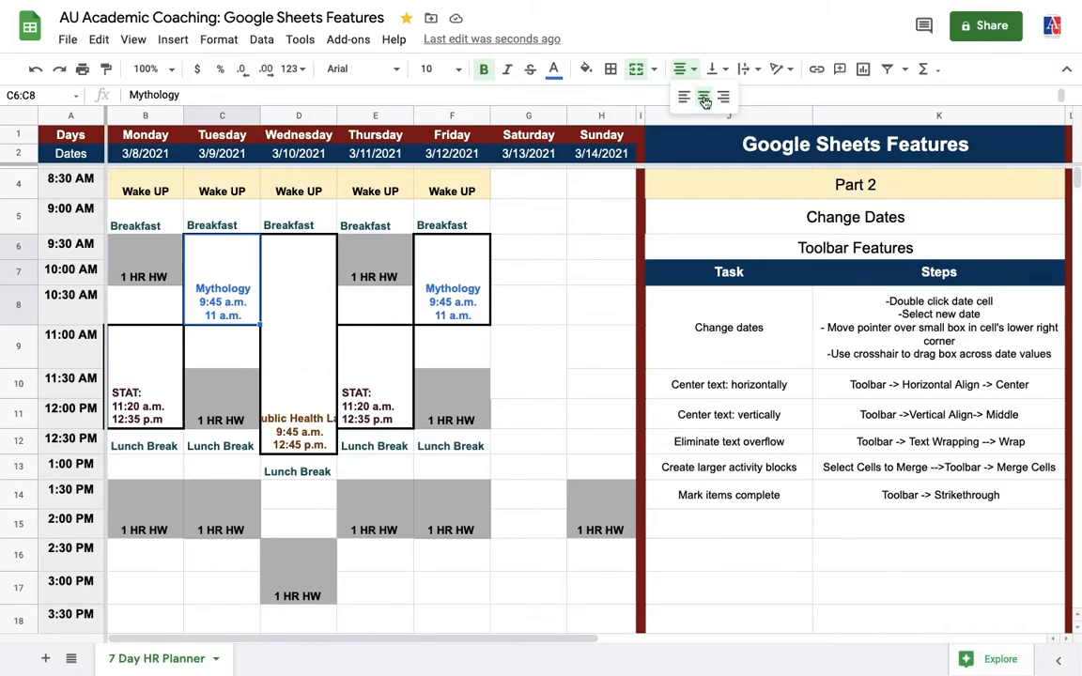
pyautogui.click(705, 98)
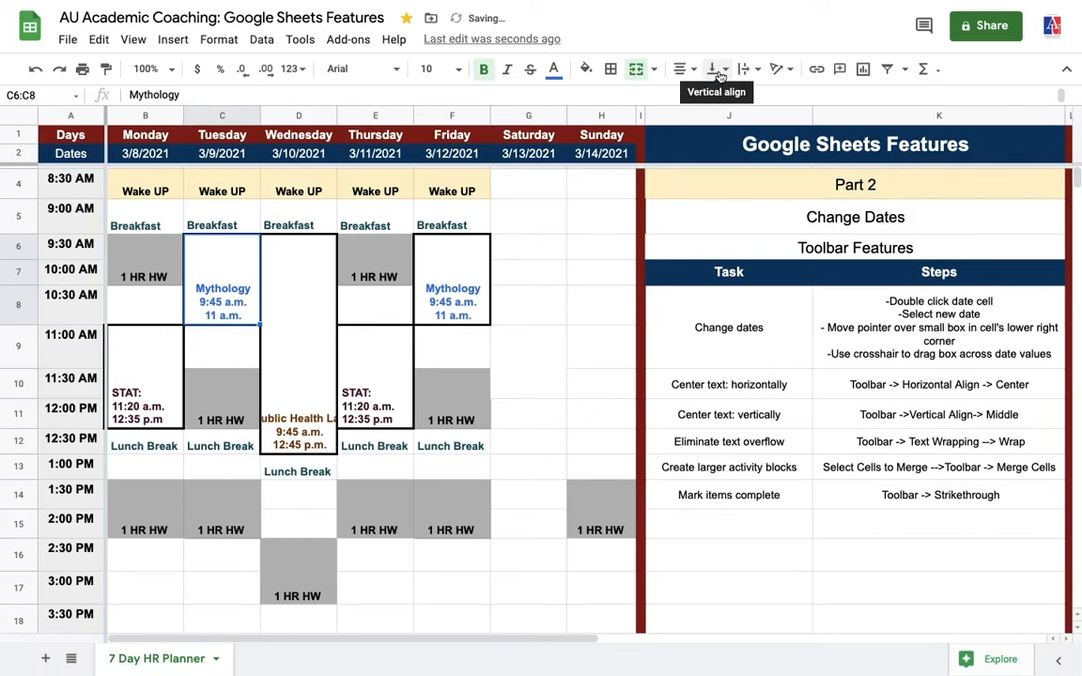
pyautogui.click(728, 75)
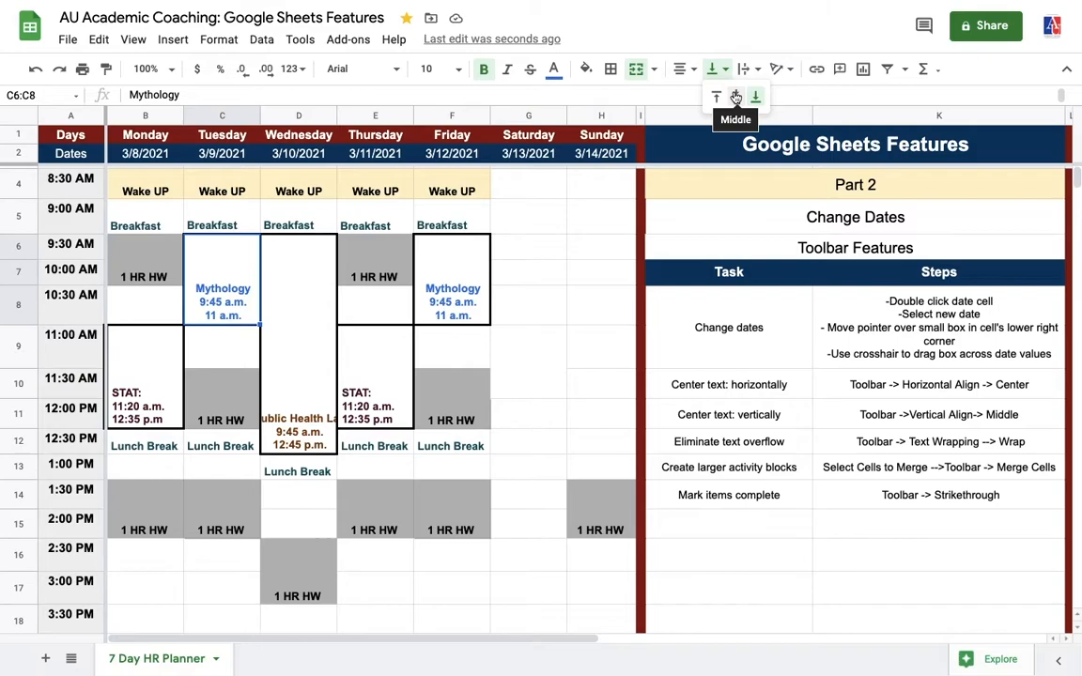
pyautogui.click(736, 98)
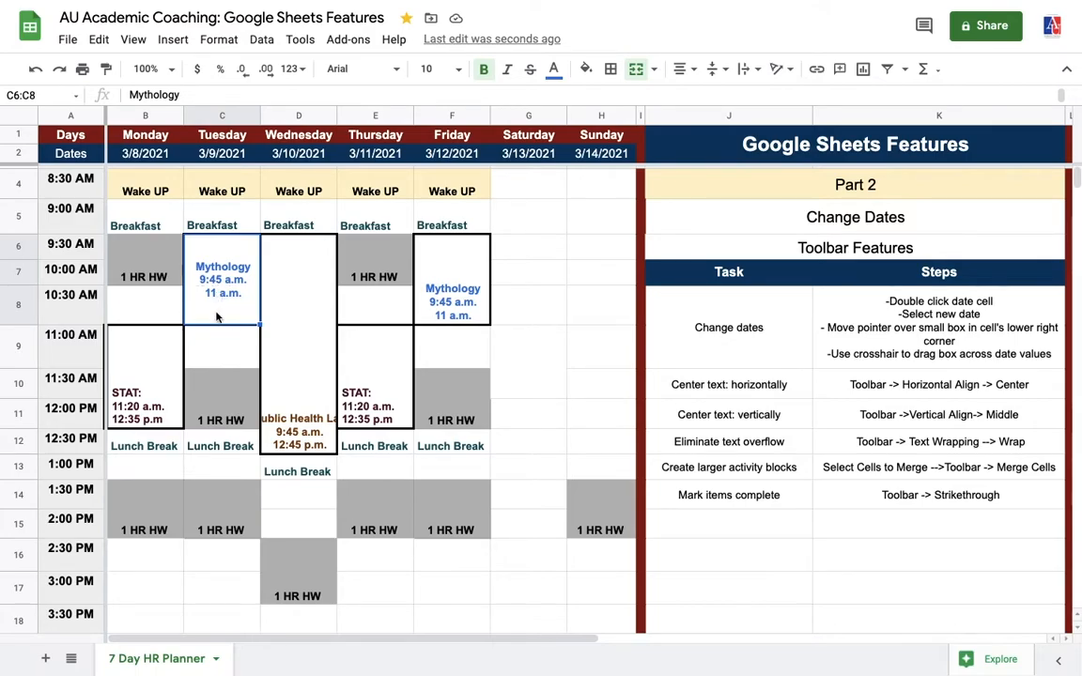
# Click through the Monday–Friday blocks, then select the whole Monday column
pyautogui.click(139, 282)
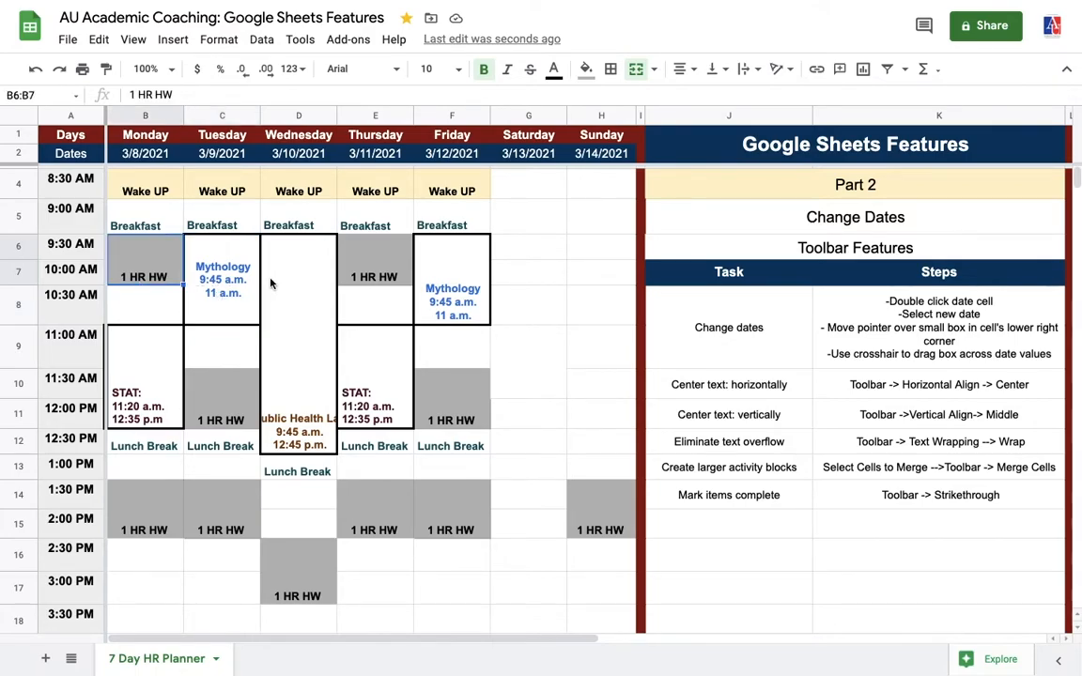
pyautogui.click(201, 263)
pyautogui.click(298, 292)
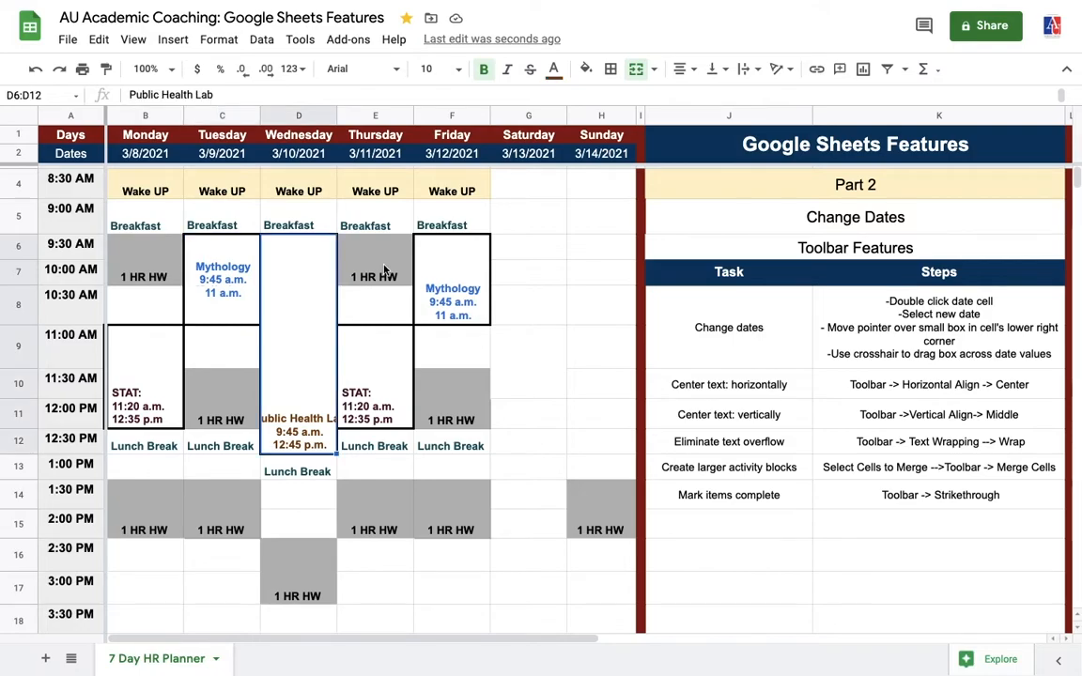
pyautogui.click(385, 270)
pyautogui.click(444, 279)
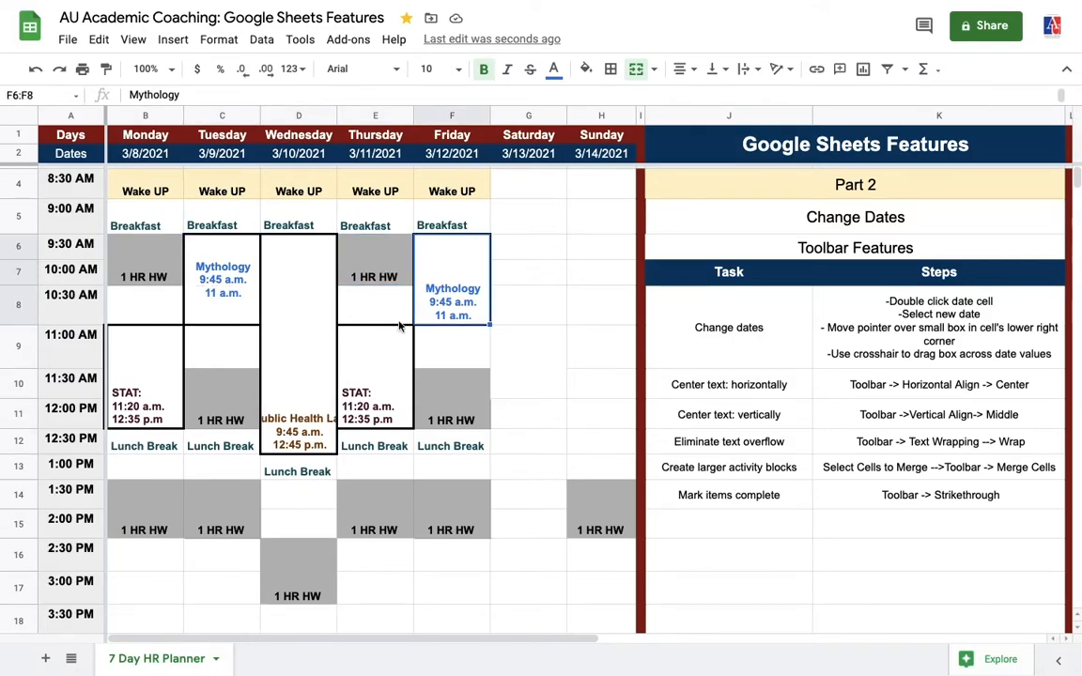
pyautogui.click(367, 381)
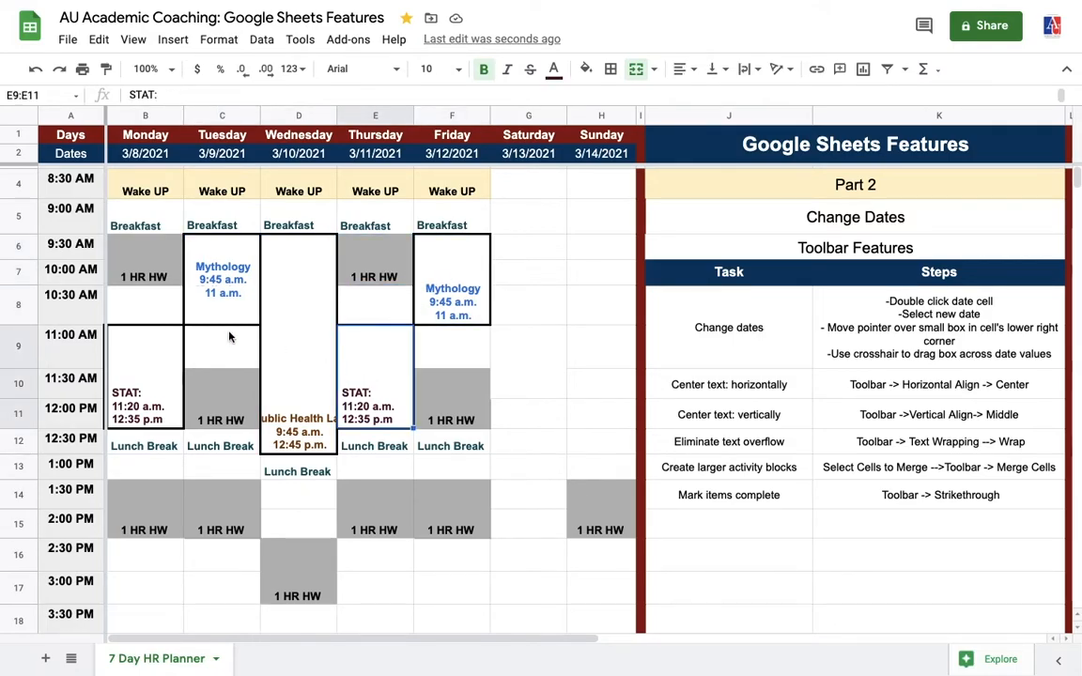
pyautogui.click(151, 276)
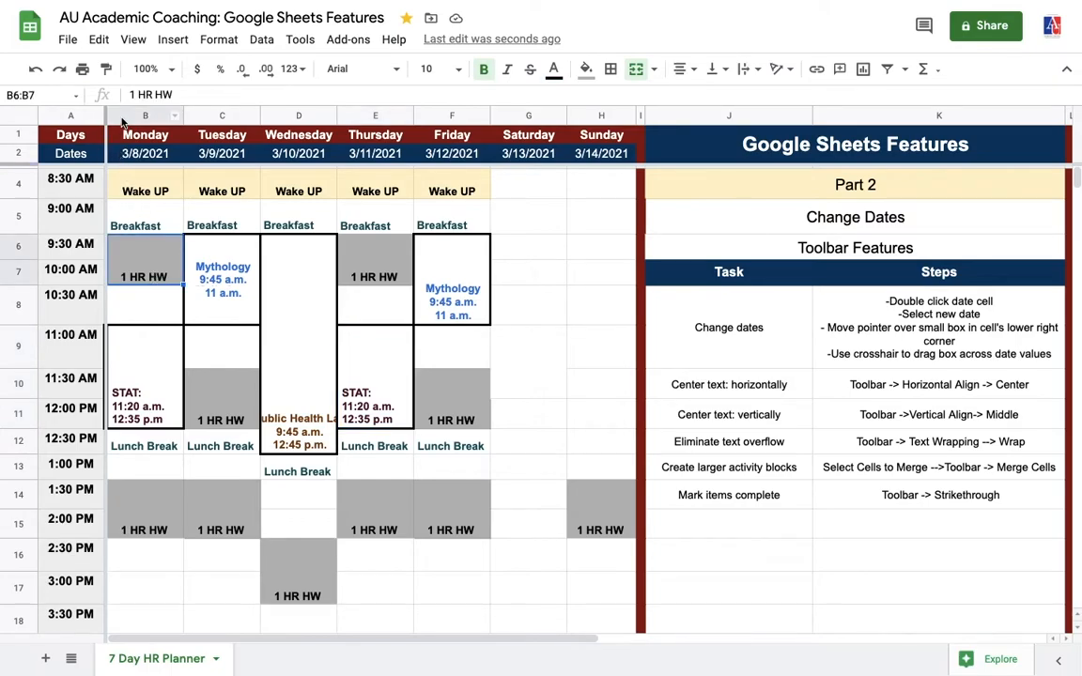
pyautogui.click(121, 117)
# Give columns B through H horizontal center and vertical middle alignment
pyautogui.moveTo(122, 116); pyautogui.dragTo(601, 117)
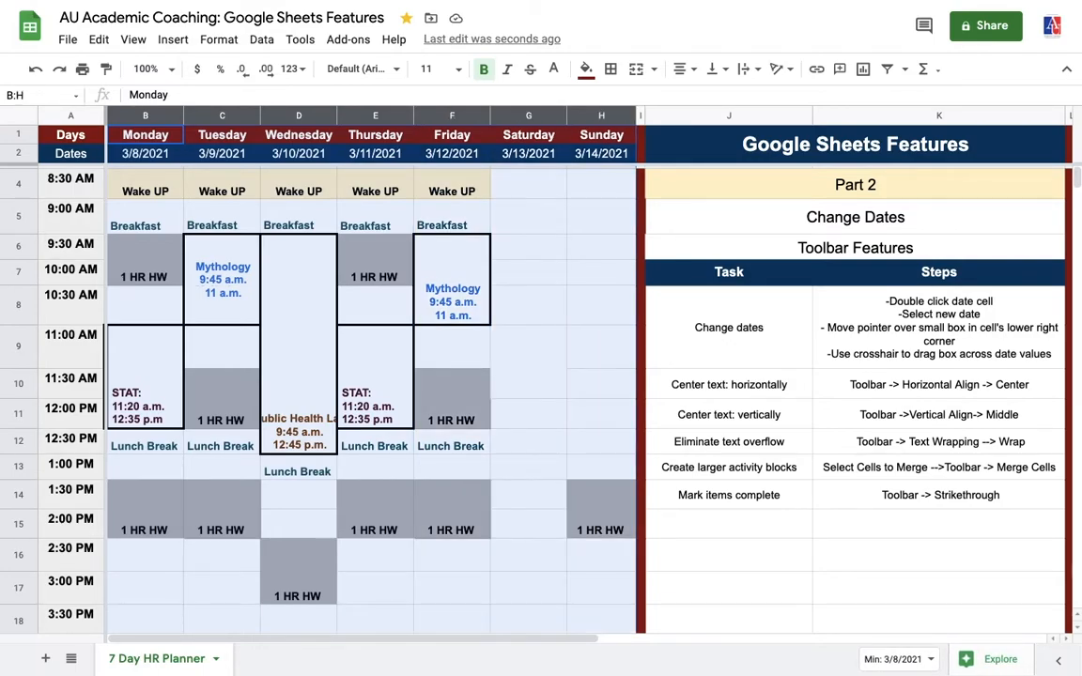
pyautogui.click(694, 73)
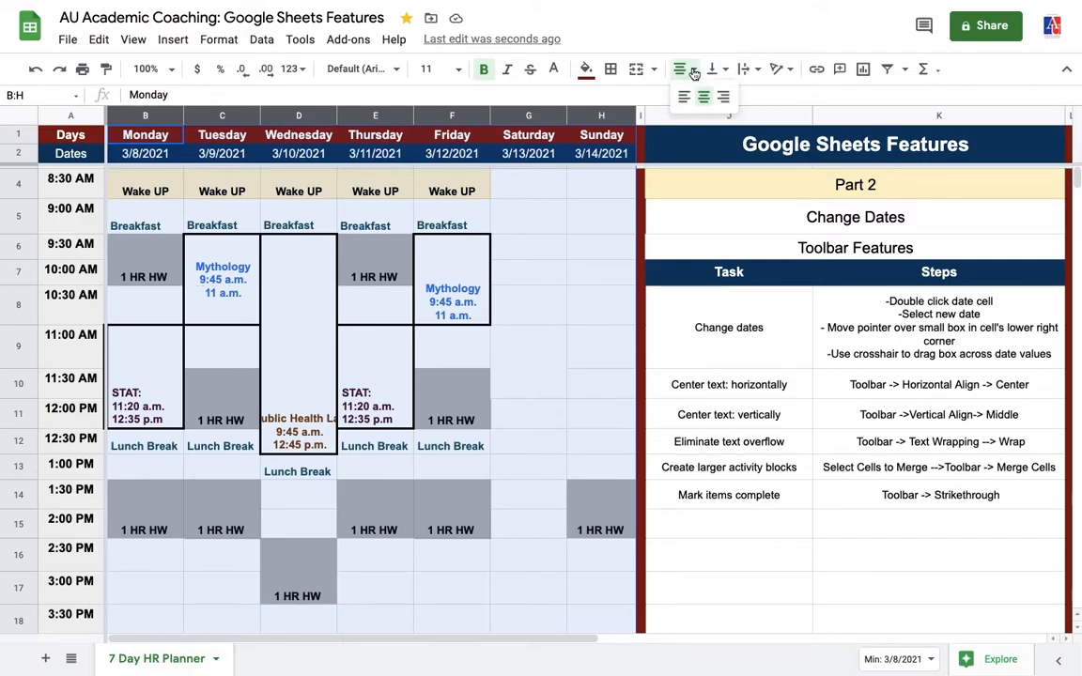
pyautogui.click(704, 96)
pyautogui.click(726, 73)
pyautogui.click(736, 95)
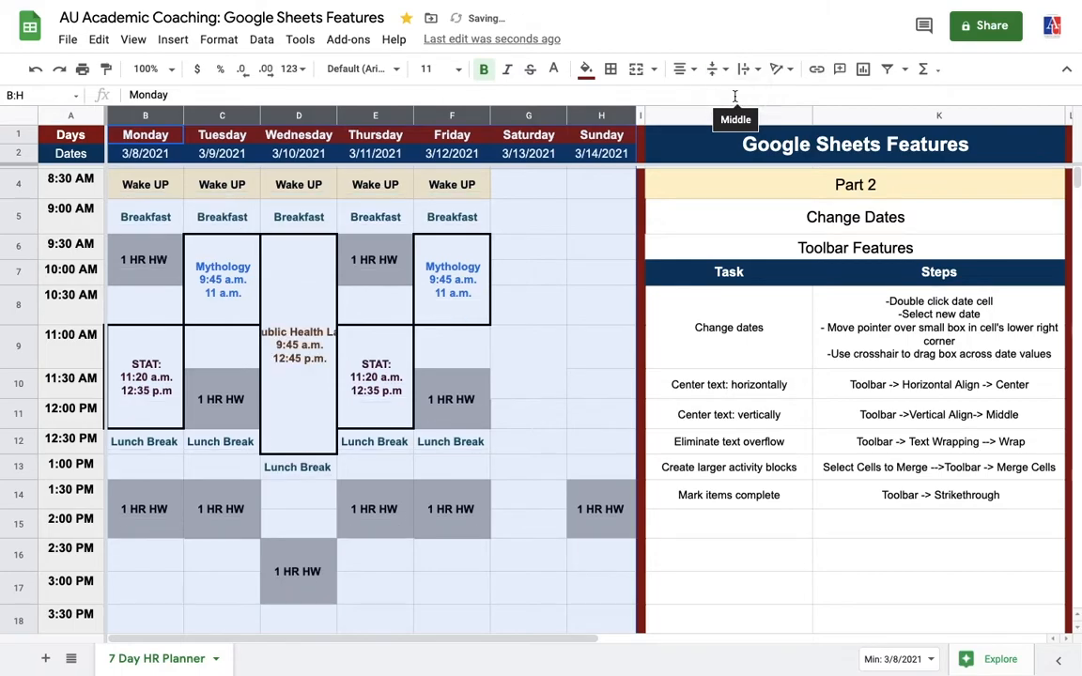
pyautogui.click(577, 308)
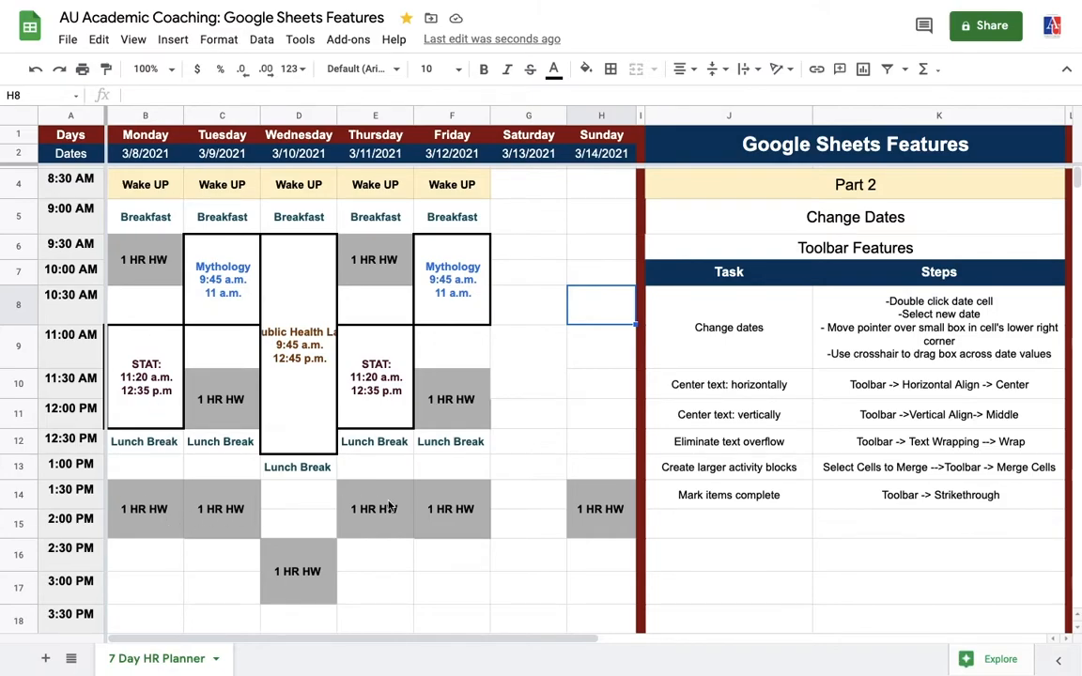
# Turn on text wrapping for Wednesday's merged Public Health Lab cell D6:D12
pyautogui.click(592, 443)
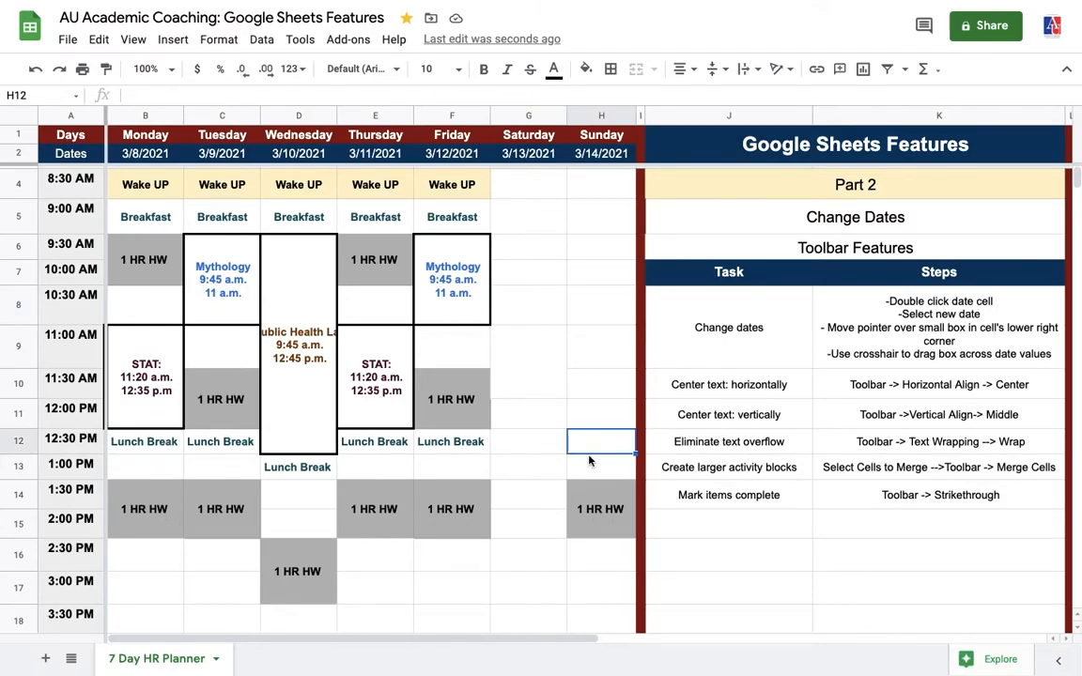
pyautogui.click(698, 450)
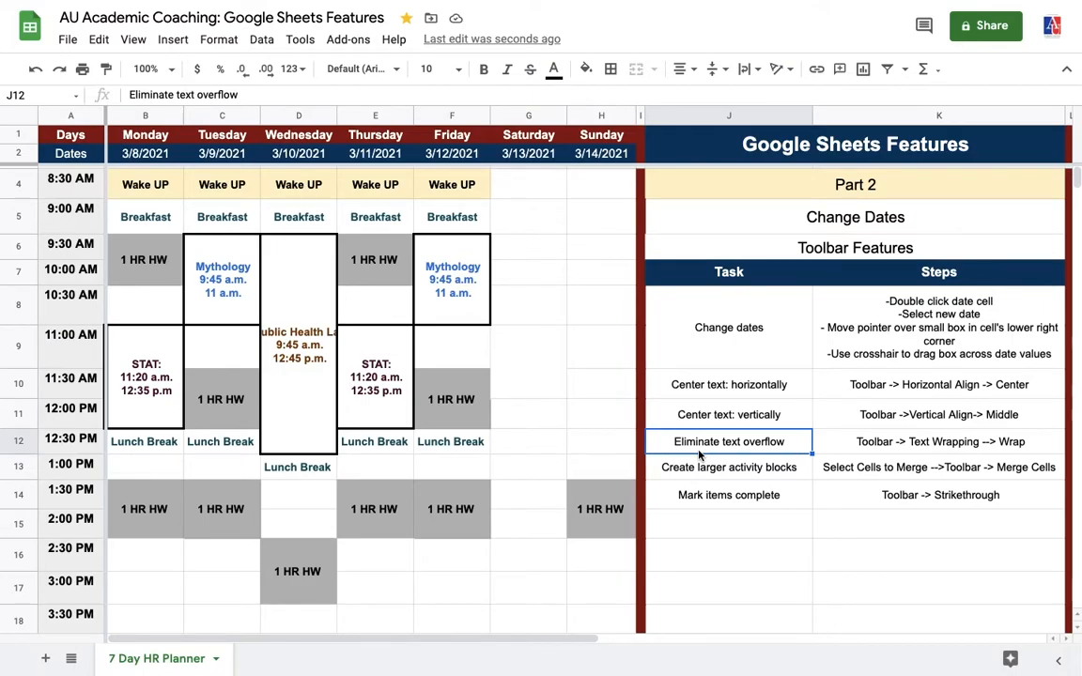
pyautogui.click(287, 400)
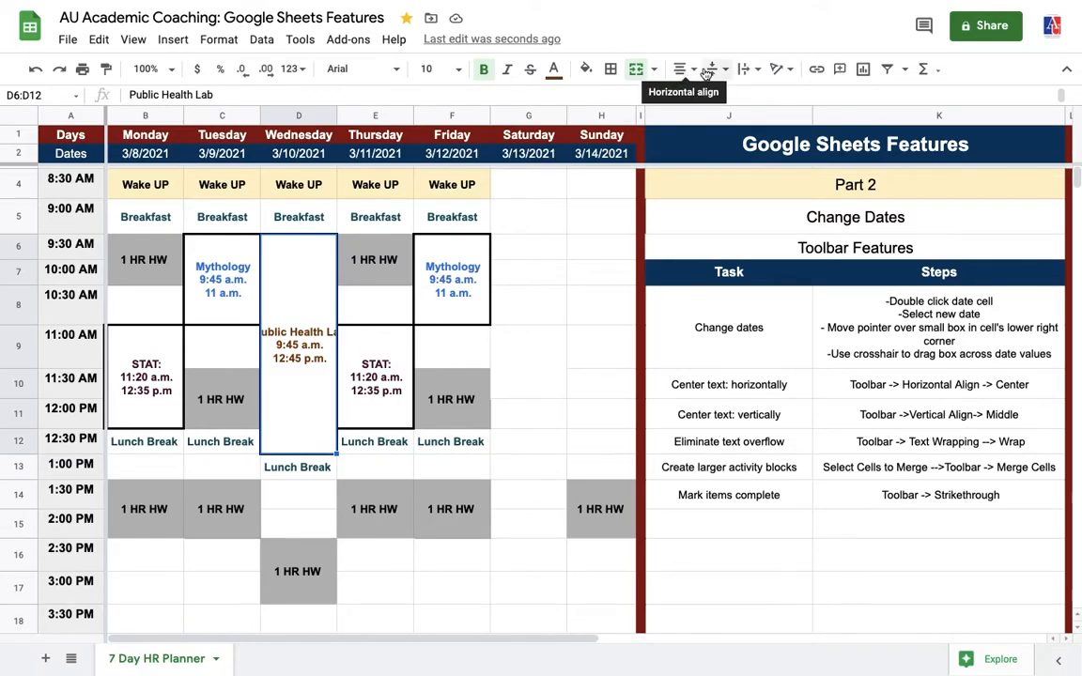
pyautogui.click(761, 74)
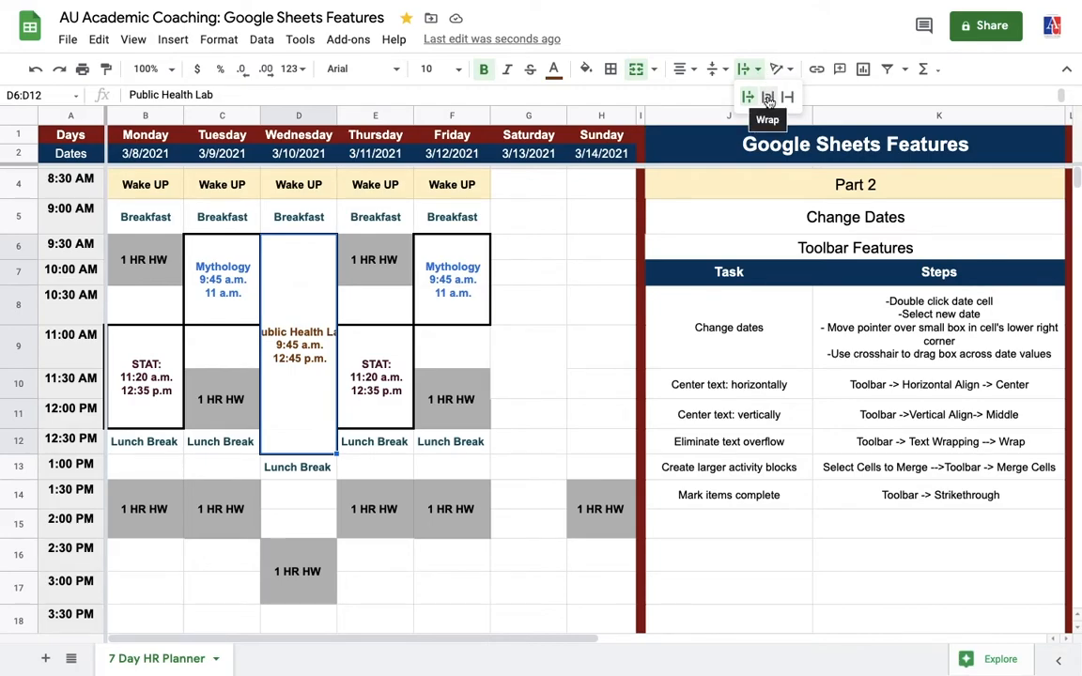
pyautogui.click(768, 97)
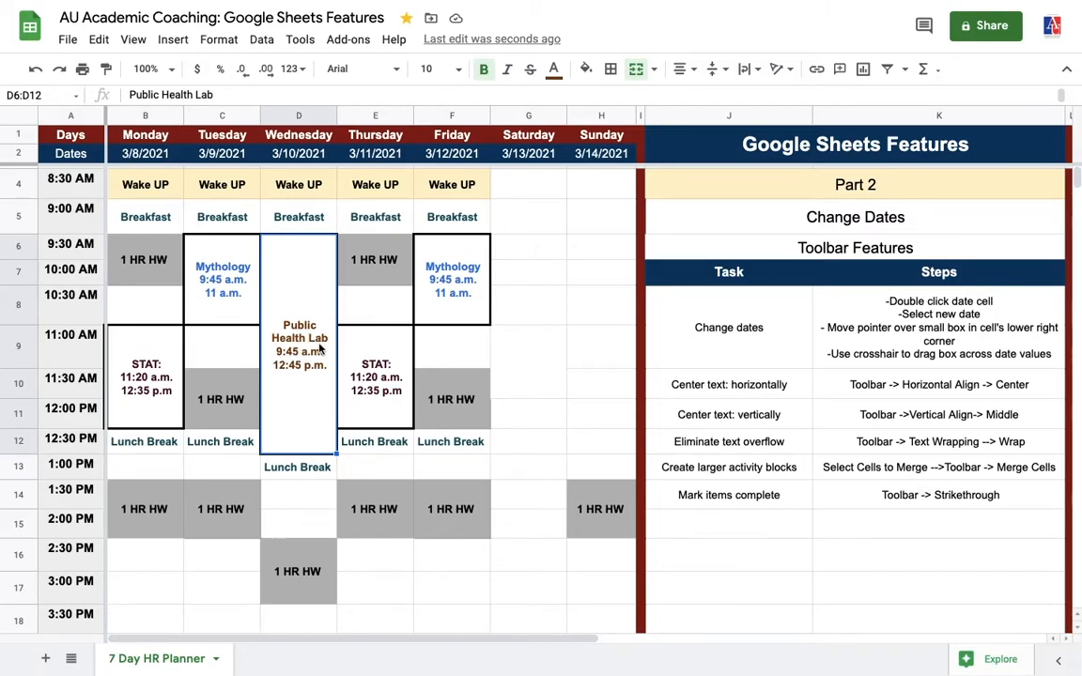
pyautogui.click(696, 476)
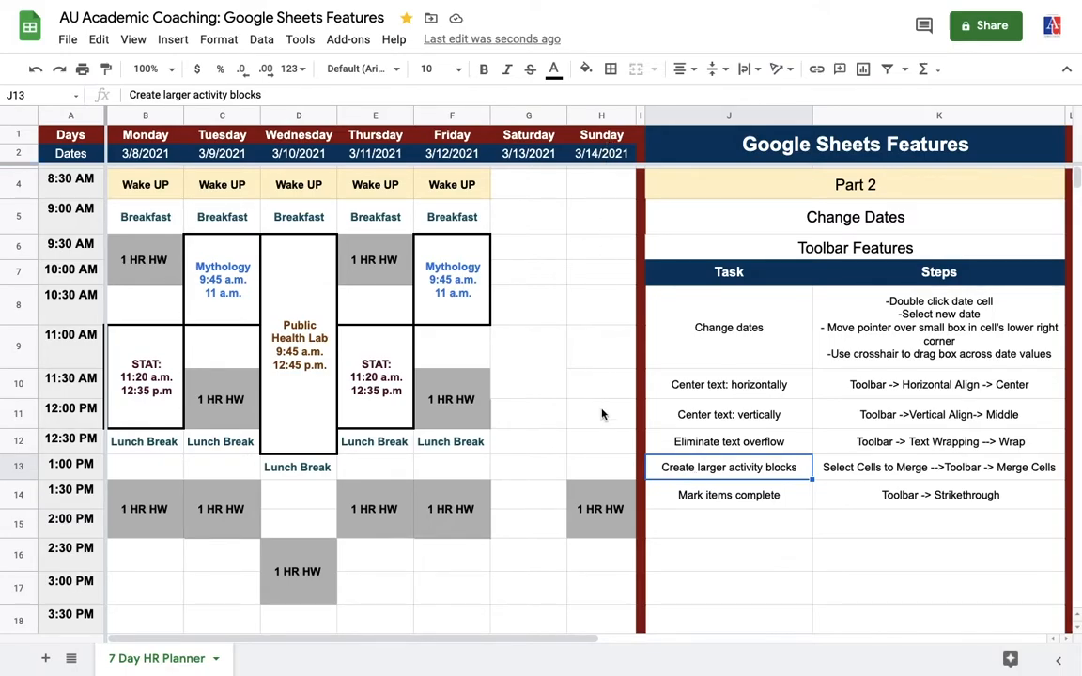
# Merge Sunday's H12:H15 cells (12:30–2:00 PM) into a single block
pyautogui.click(615, 512)
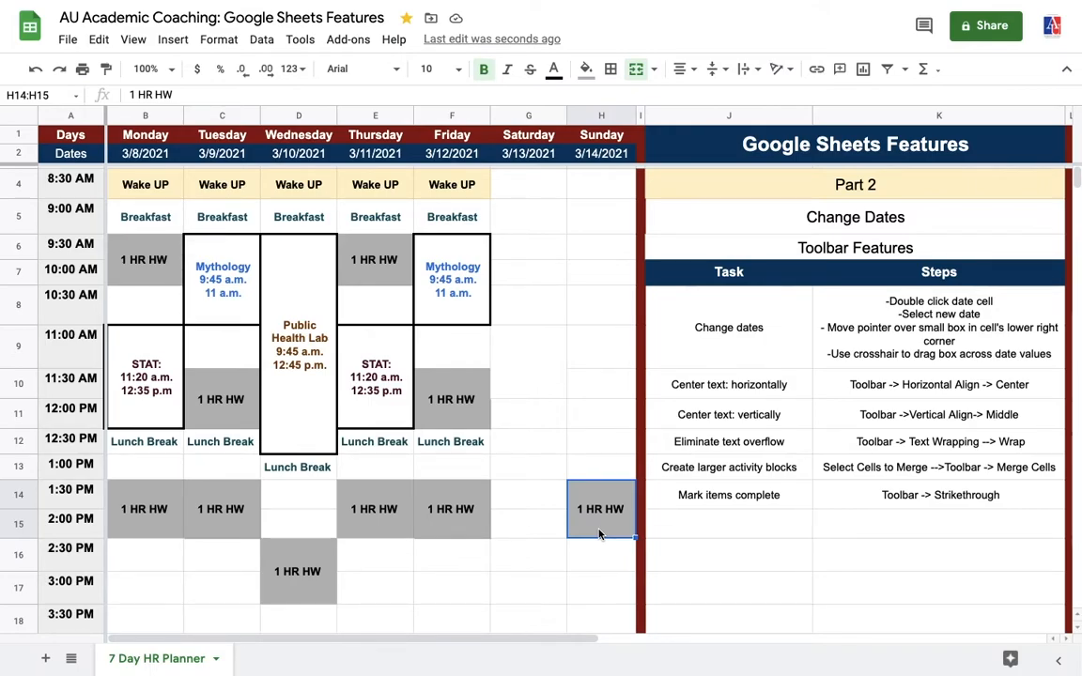
pyautogui.hotkey('shift', 'Up')
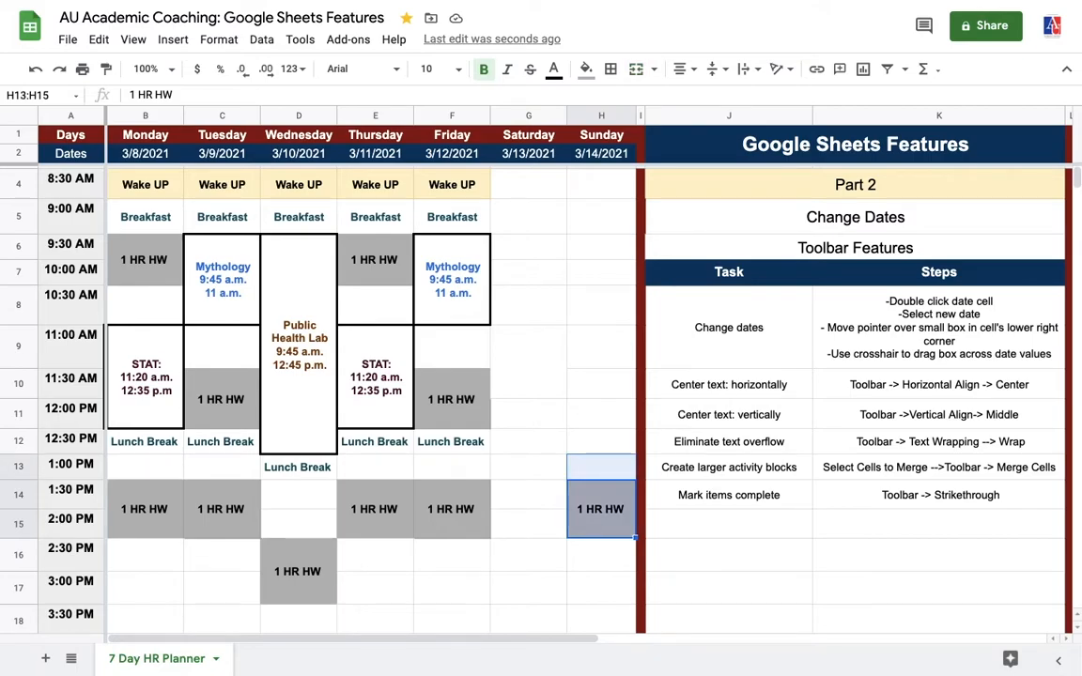
pyautogui.hotkey('shift', 'Up')
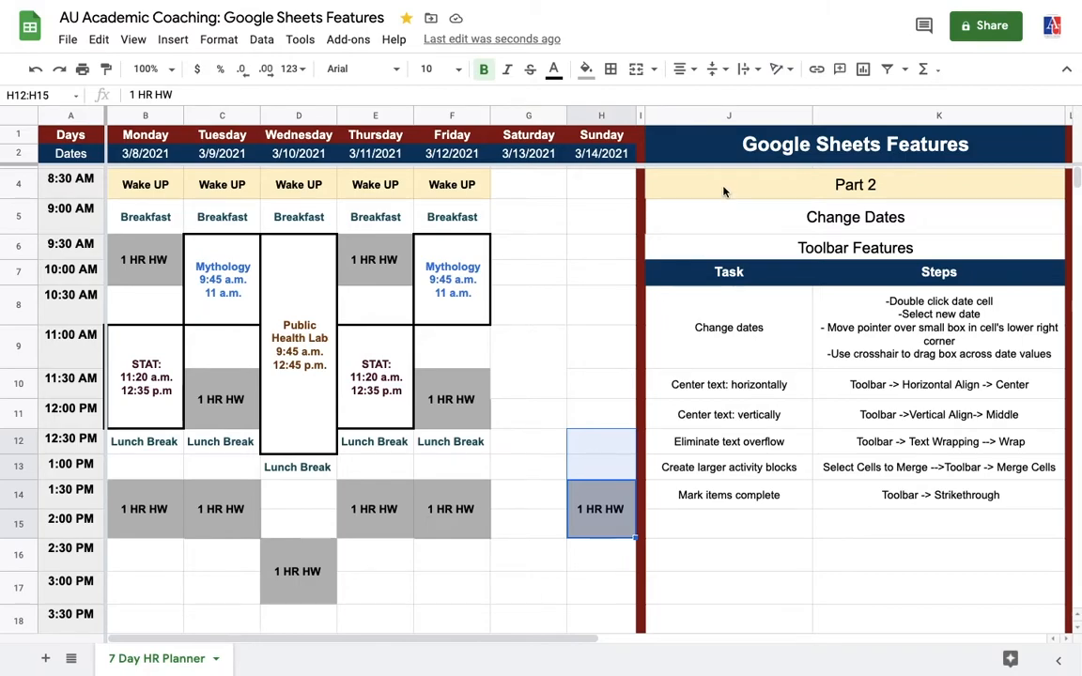
pyautogui.click(637, 78)
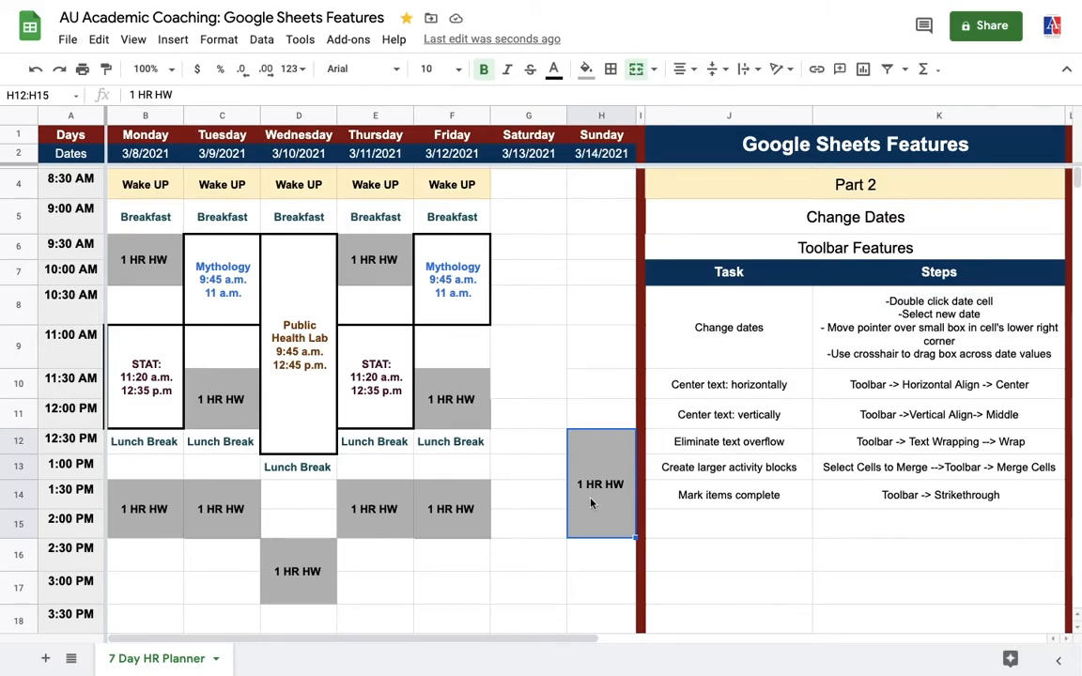
# Change the merged block's label from 1 HR HW to 2 HR HW
pyautogui.doubleClick(591, 449)
pyautogui.click(582, 436)
pyautogui.press('BackSpace')
pyautogui.write('2')
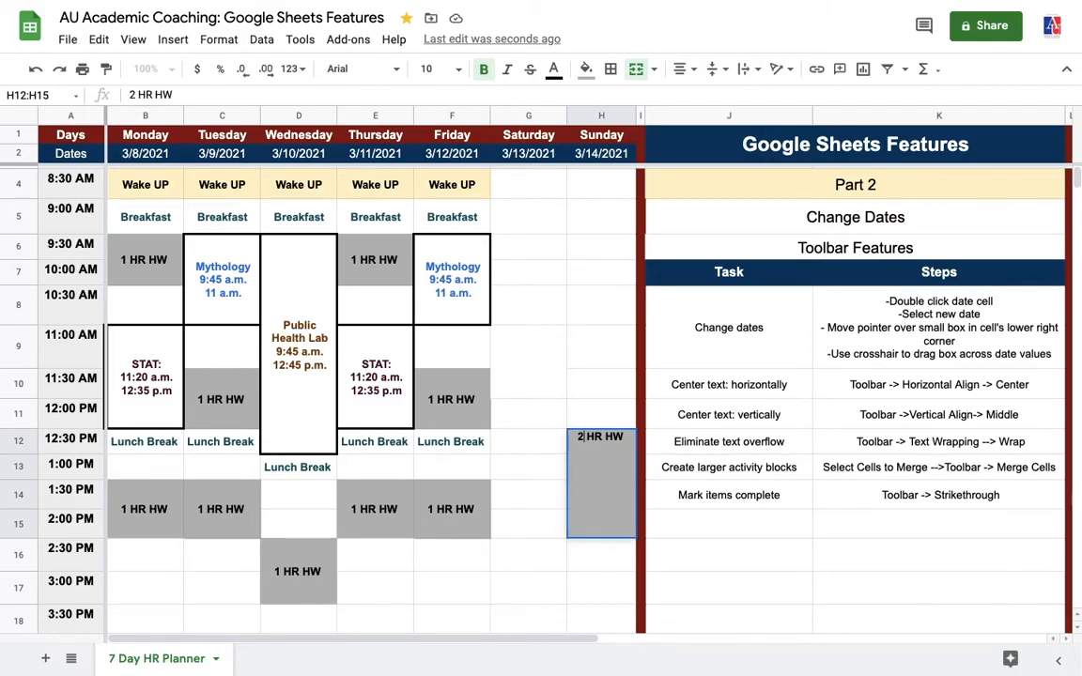
pyautogui.hotkey('shift', 'Return')
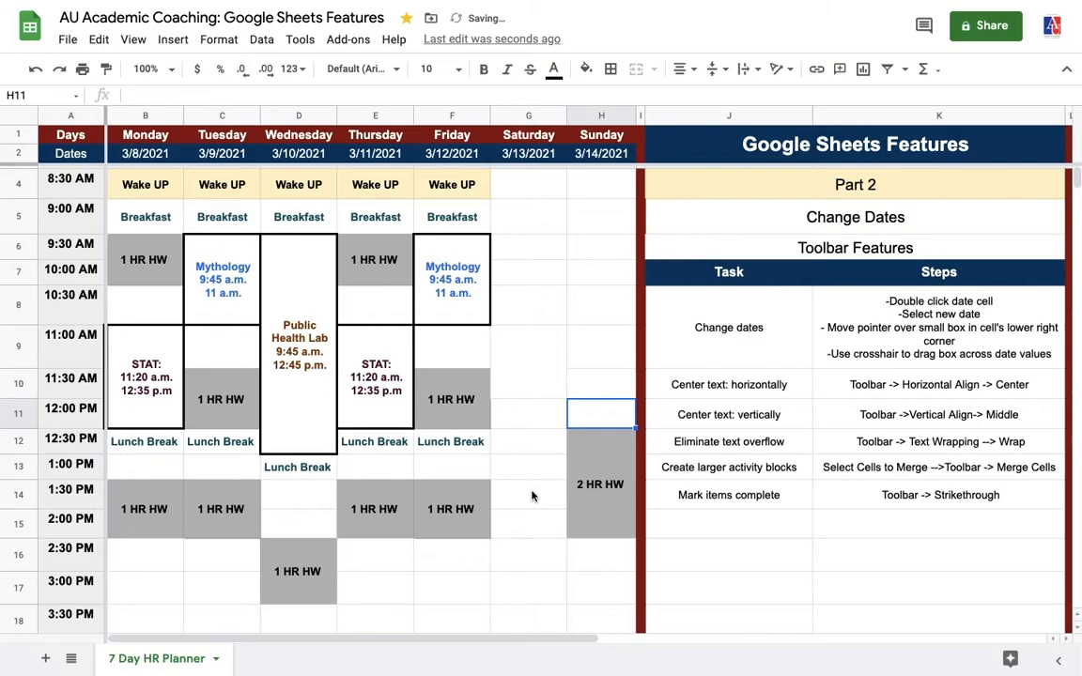
pyautogui.click(532, 496)
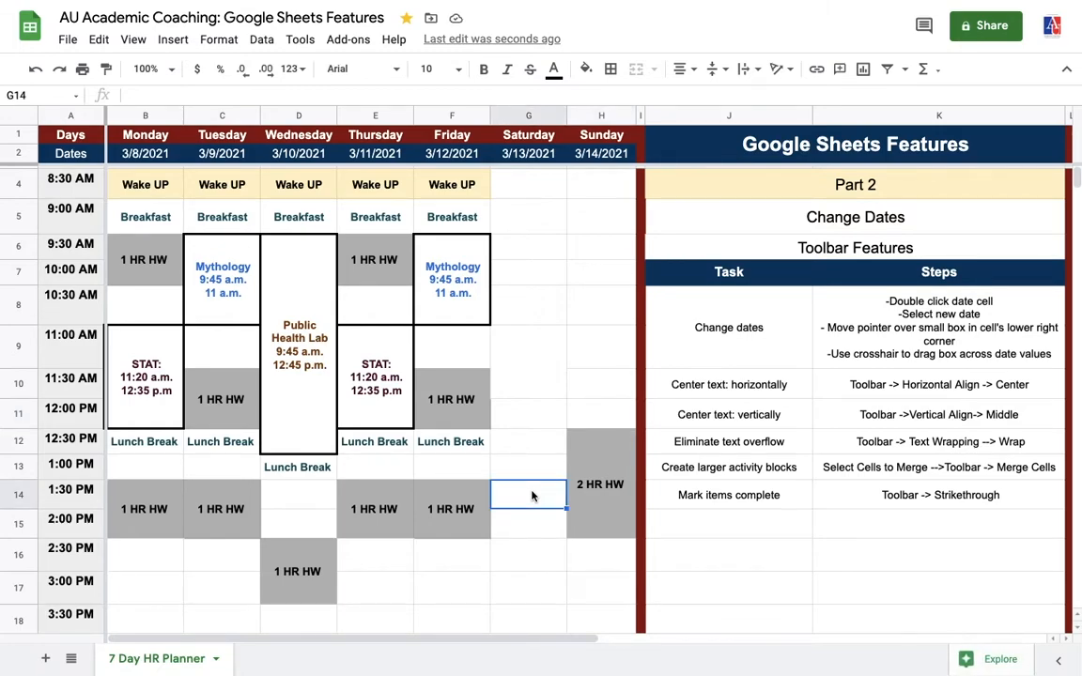
pyautogui.click(606, 514)
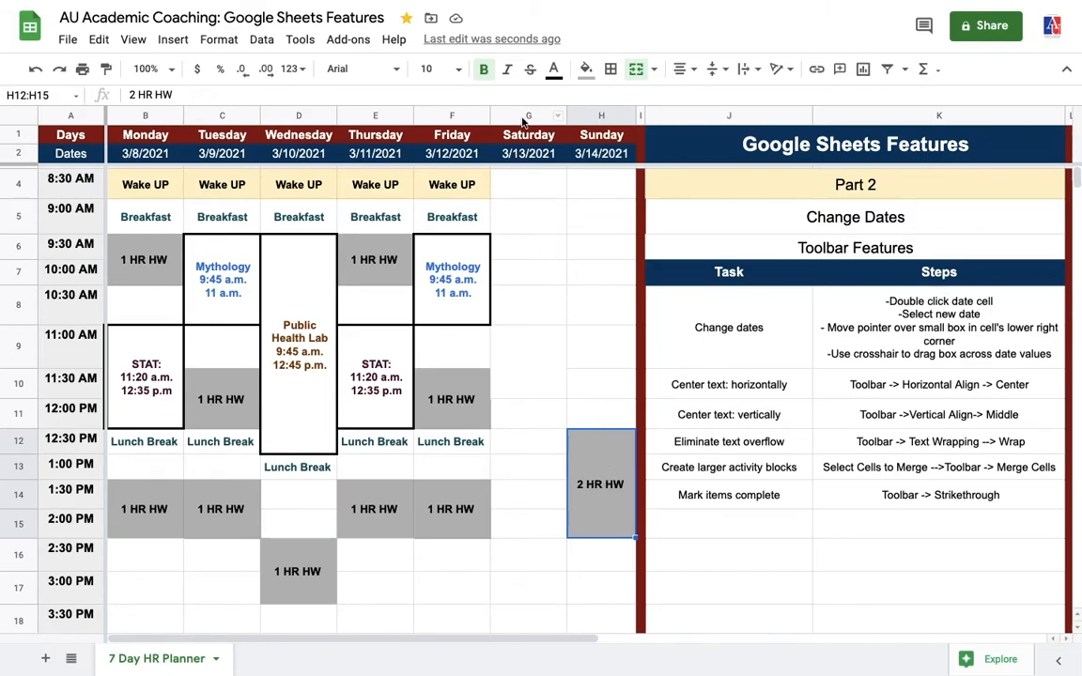
# Apply strikethrough to Sunday's merged 2 HR HW block
pyautogui.click(531, 70)
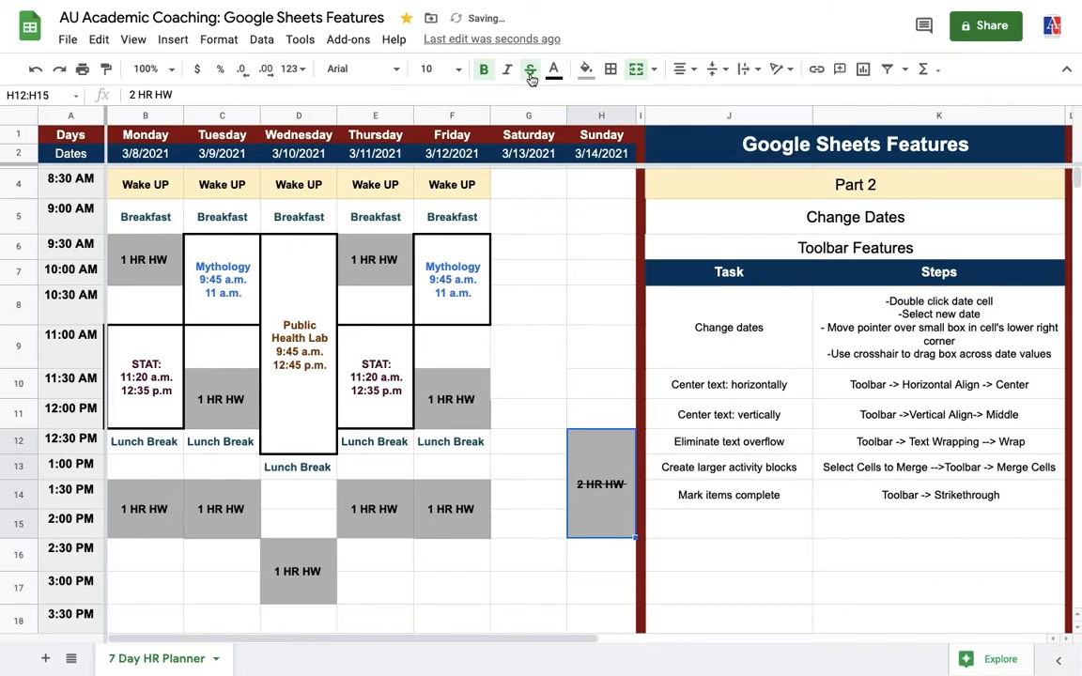
pyautogui.click(611, 558)
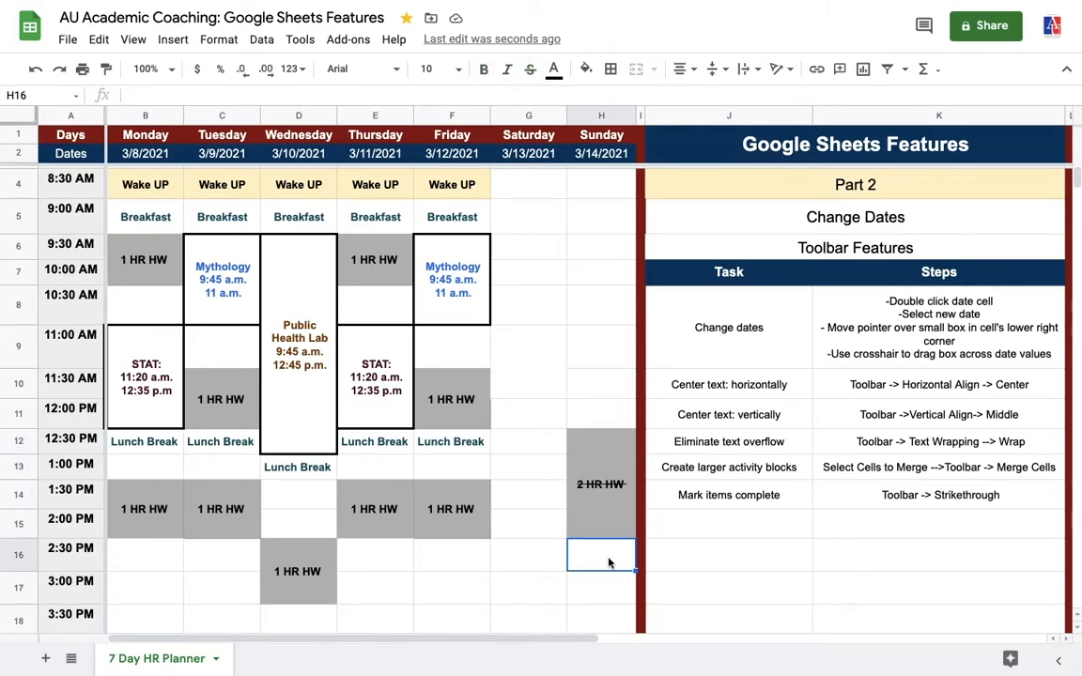